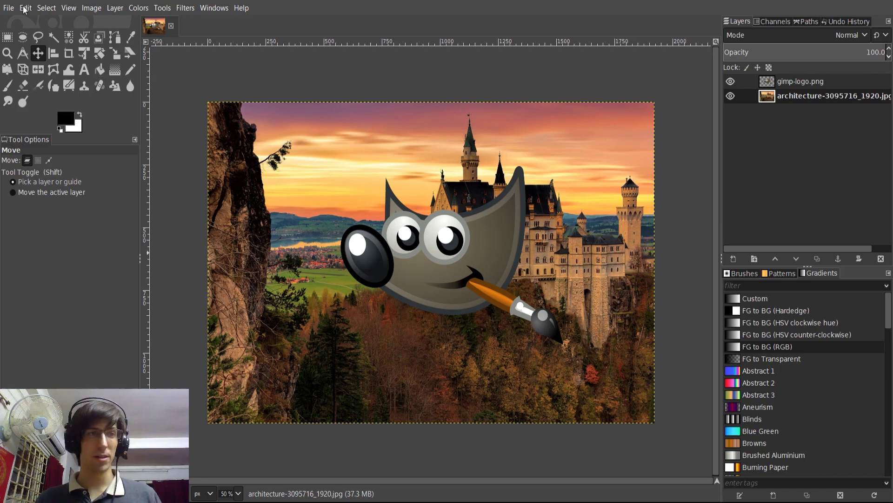
In Preferences, switch the interface theme from Dark to Gray.
key("alt+e")
left_click(51, 339)
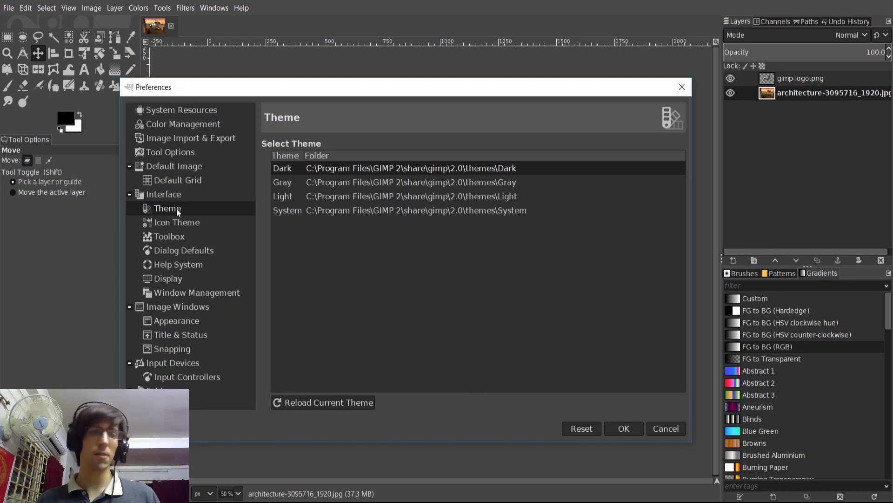
left_click(293, 182)
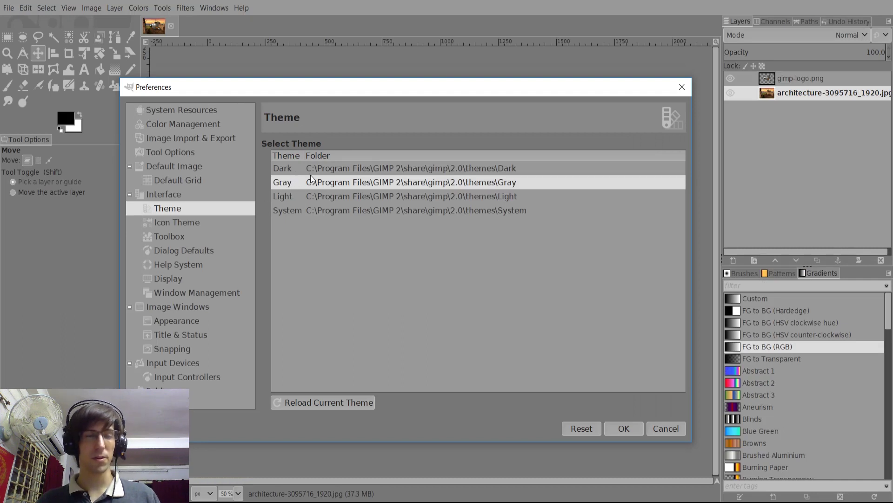
Try the Light theme and the Legacy, Color and Symbolic icon sets, then return to the Dark theme.
left_click(293, 196)
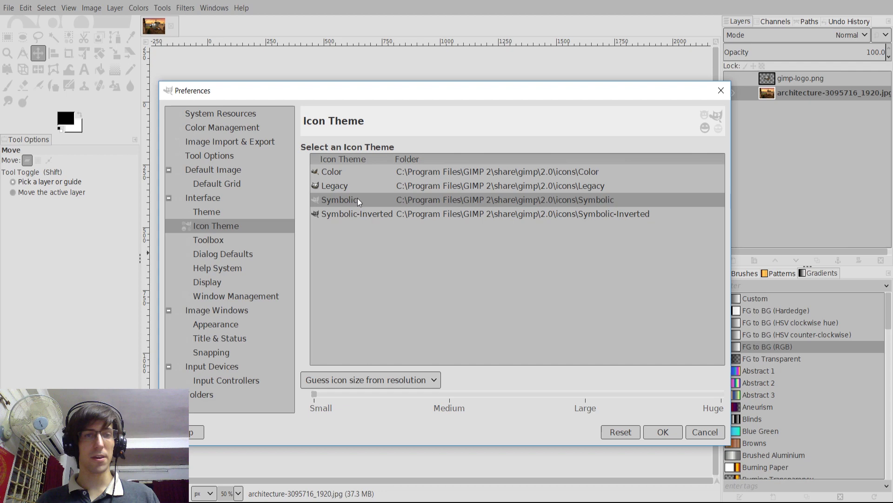
left_click(335, 184)
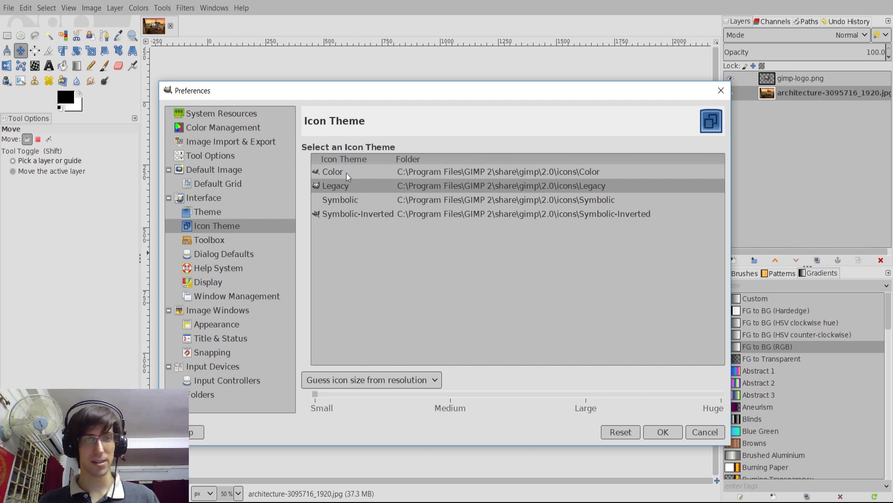
left_click(345, 173)
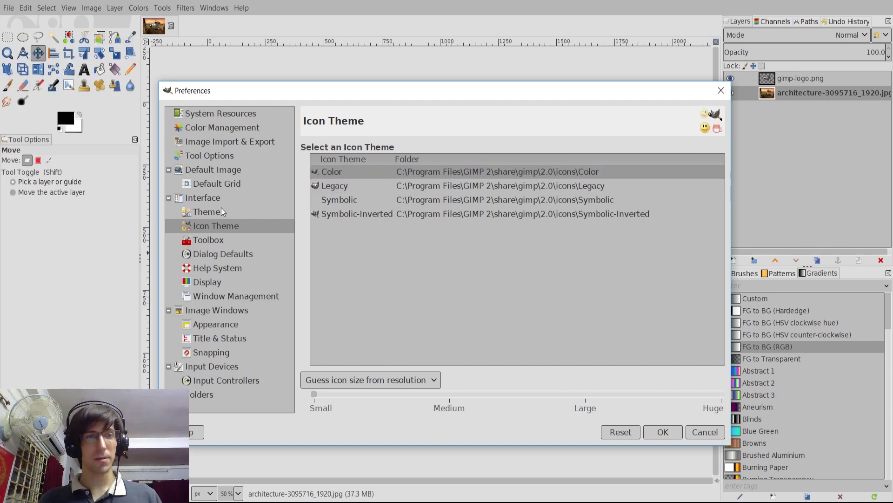
left_click(333, 195)
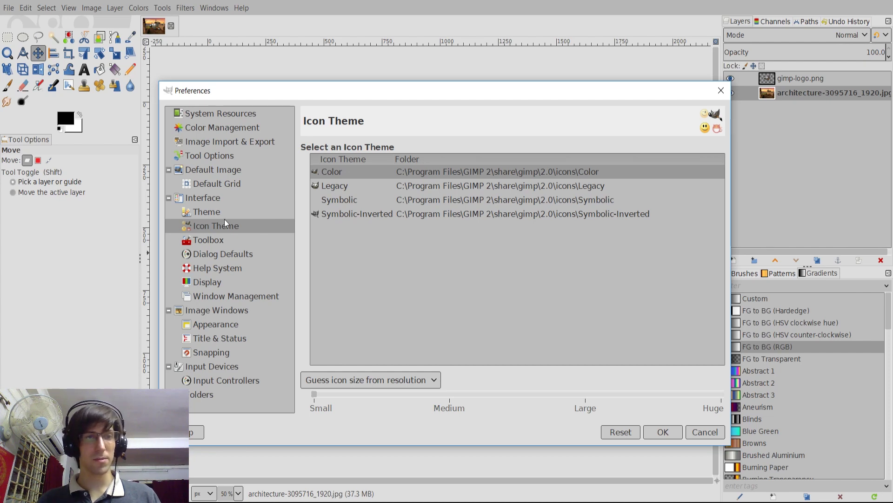
left_click(231, 215)
left_click(321, 172)
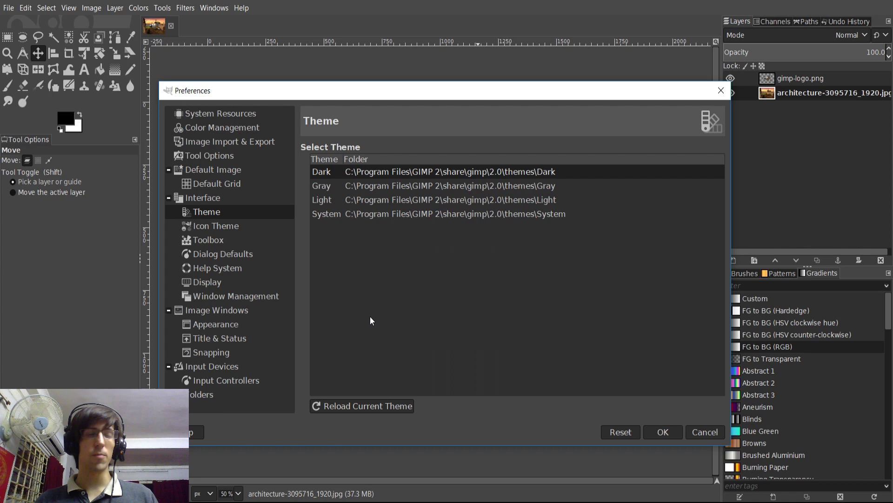
Show the System Resources page with undo memory, tile cache, threads and OpenCL settings.
left_click(250, 116)
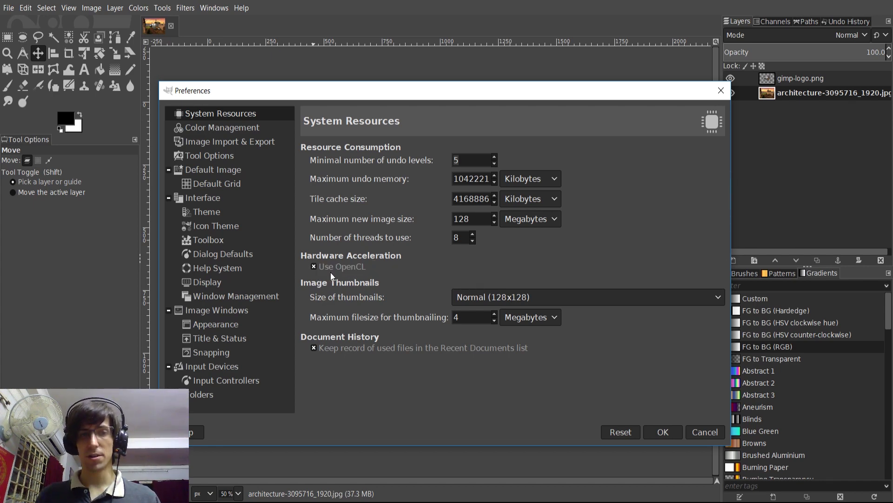
On the Color Management page, try Precision / Color Fidelity display optimization, then restore Speed.
left_click(252, 128)
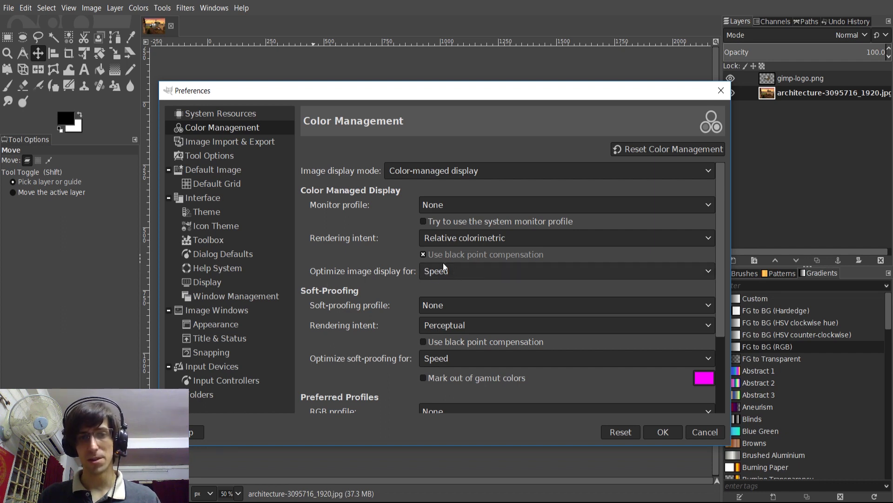
left_click(453, 274)
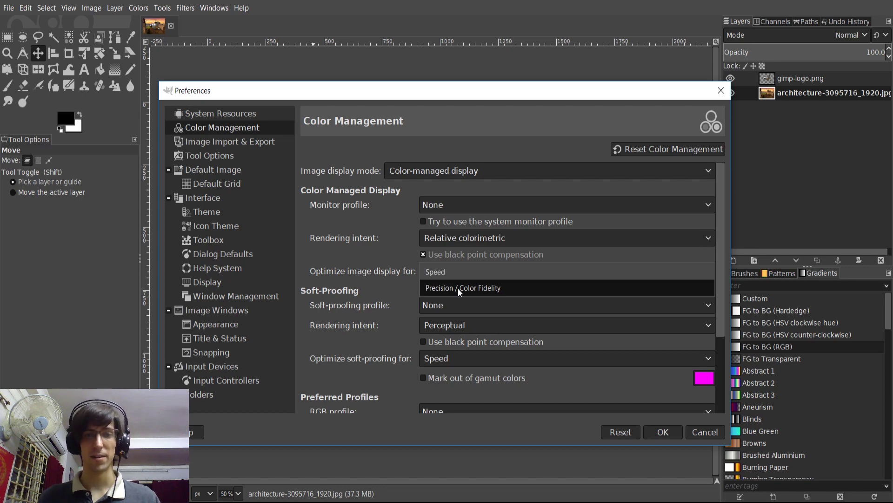
left_click(458, 289)
left_click(451, 274)
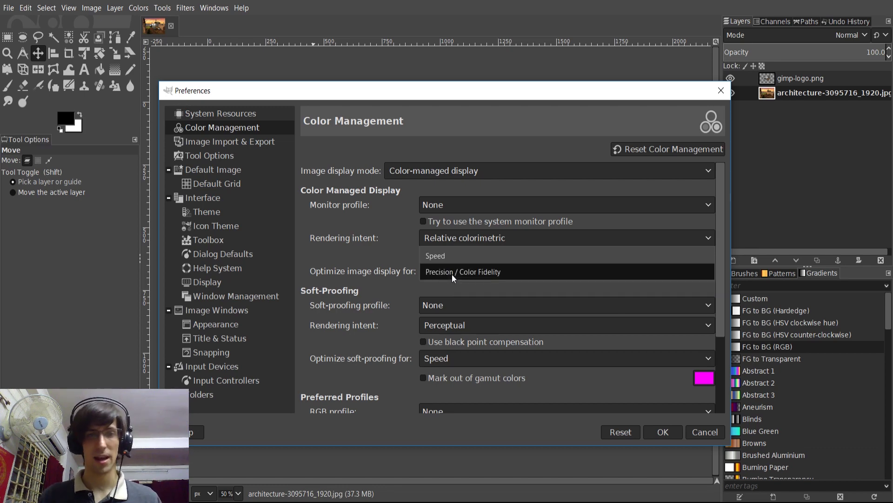
left_click(445, 257)
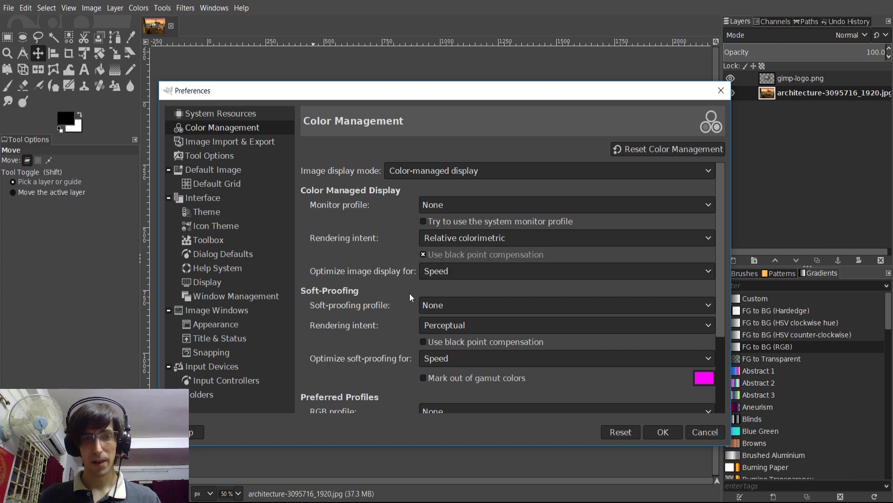
scroll(409, 293, "down", 5)
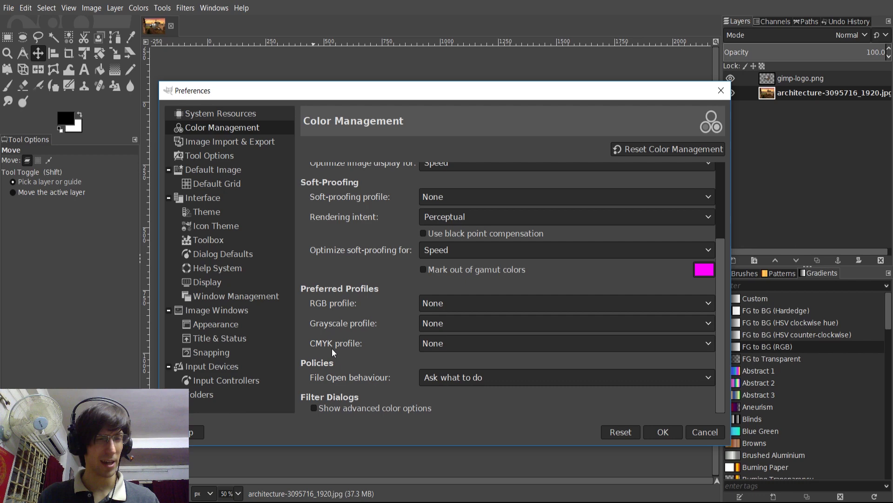
scroll(401, 239, "up", 5)
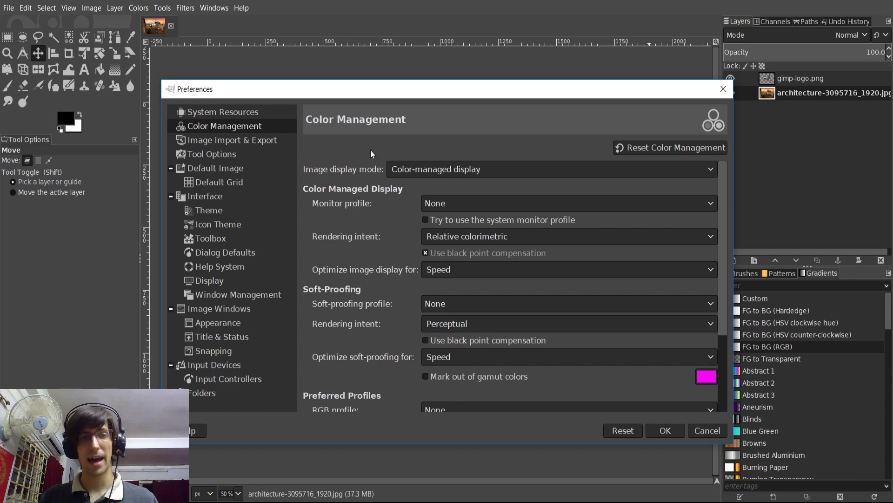
Close Preferences and make the gimp-logo.png layer active.
left_click(665, 430)
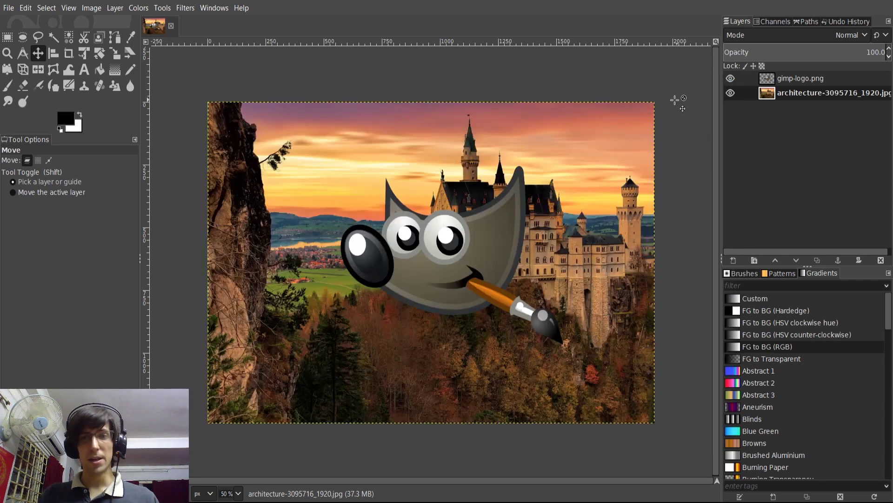
left_click(778, 93)
left_click(795, 77)
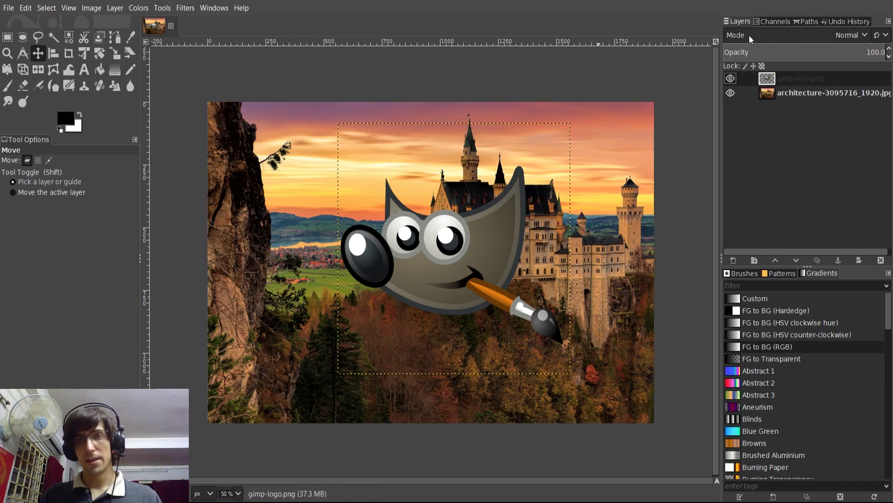
Cycle the logo layer's mode through Pin light, Exclusion and Grain extract, ending at Normal.
left_click(767, 34)
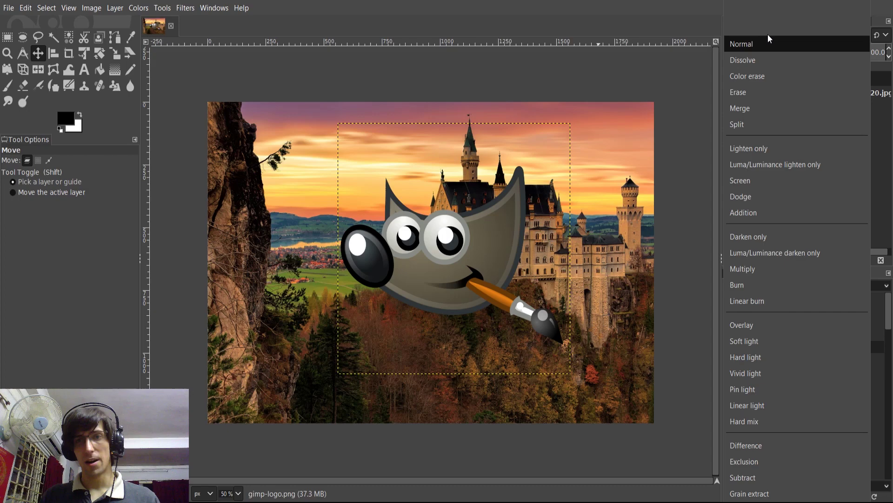
left_click(769, 41)
left_click(773, 42)
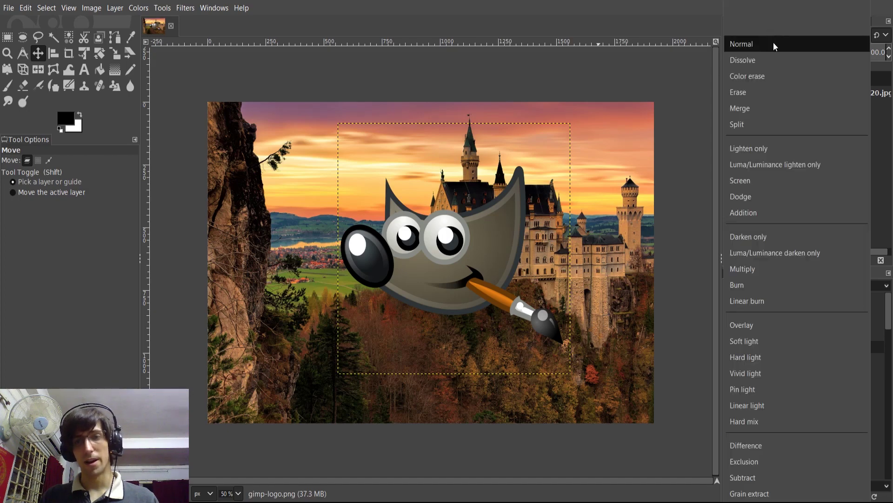
scroll(781, 196, "down", 3)
scroll(786, 203, "down", 3)
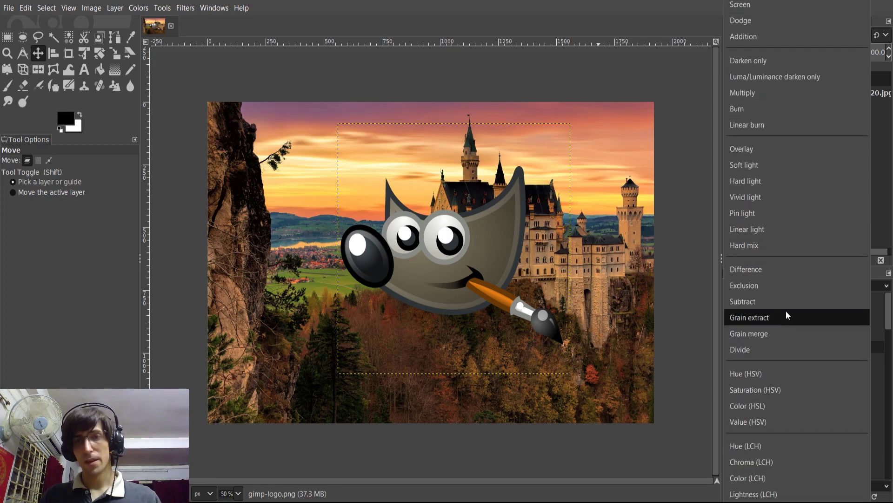
left_click(780, 216)
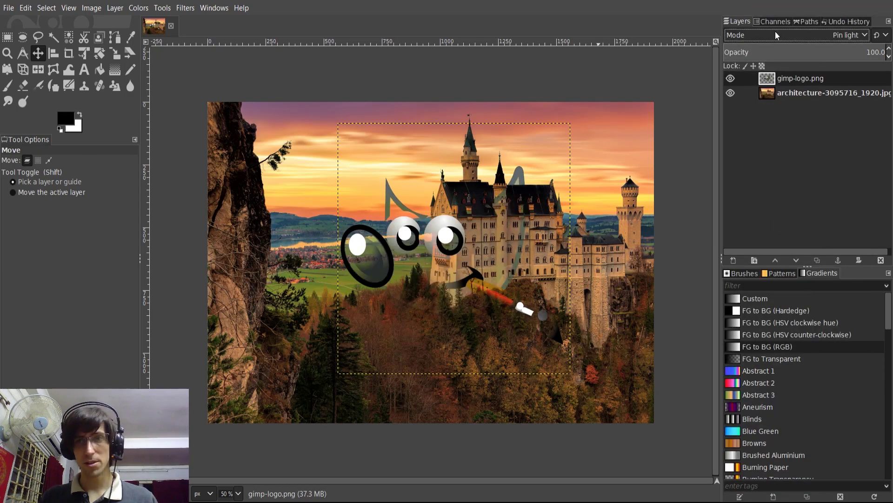
scroll(775, 32, "down", 4)
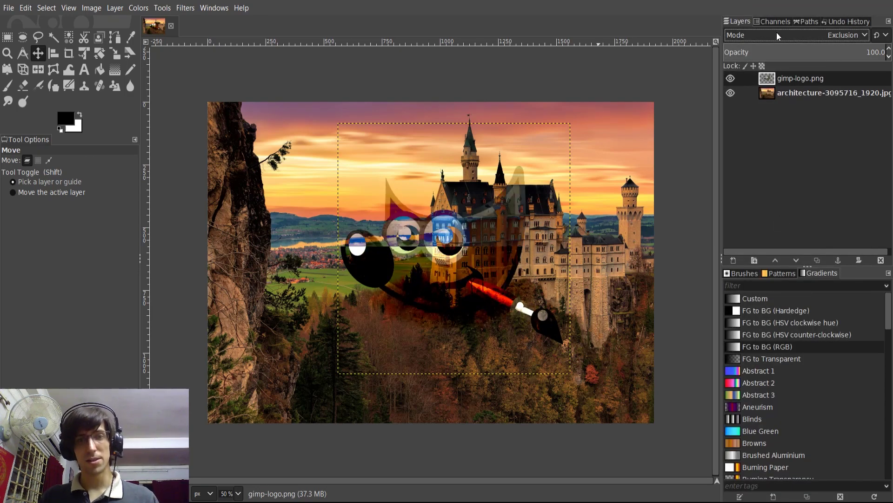
scroll(777, 33, "down", 2)
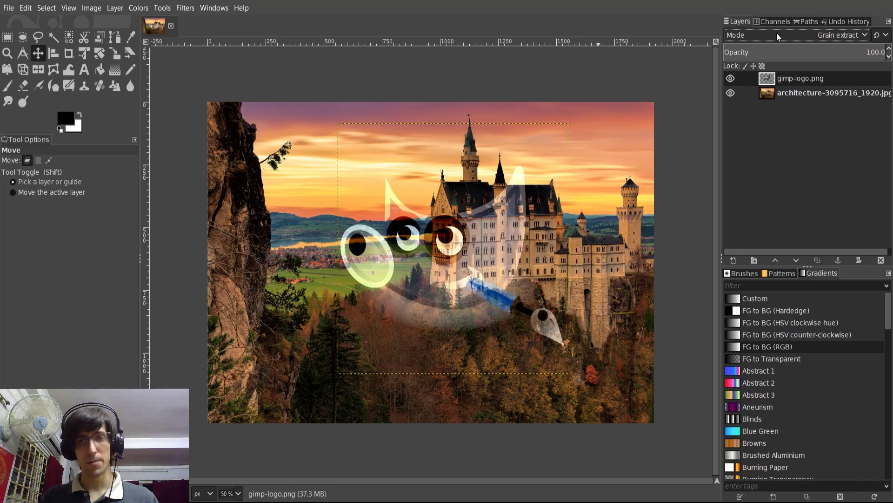
scroll(777, 33, "down", 6)
scroll(775, 36, "down", 5)
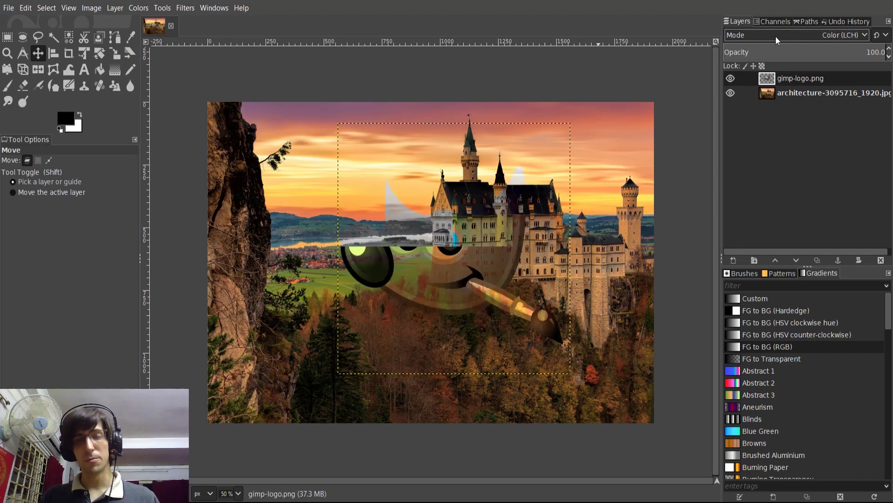
scroll(775, 36, "up", 10)
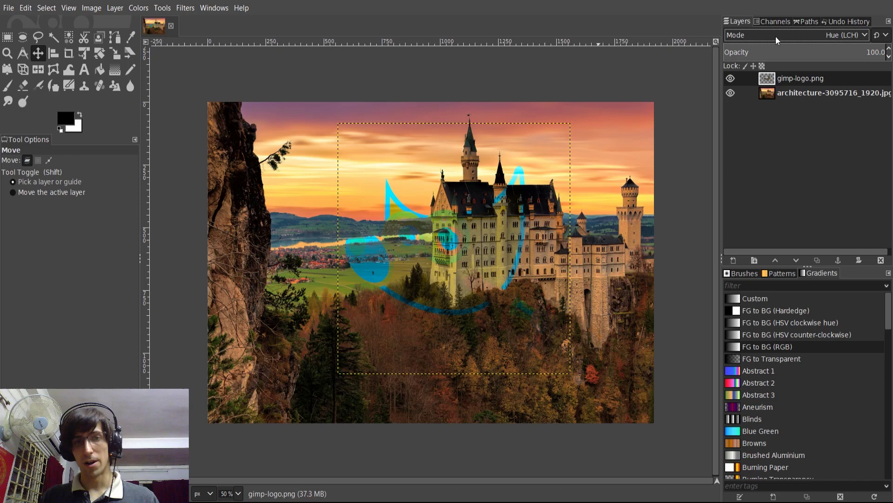
scroll(776, 37, "down", 2)
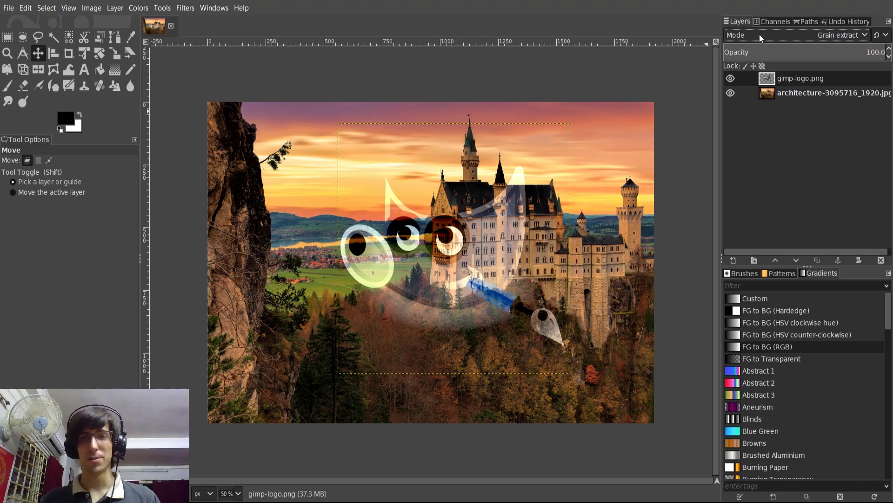
scroll(761, 36, "up", 20)
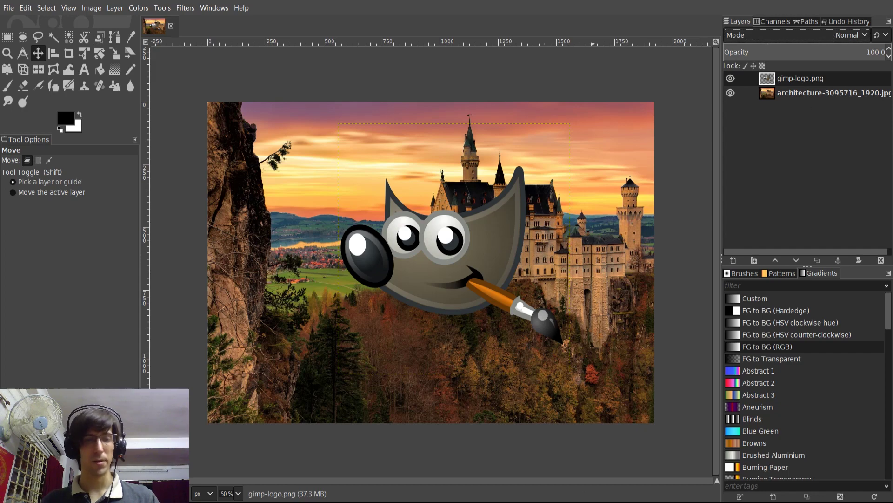
In Colors > Curves, add Value curve points that brighten the shadows and darken the highlights.
left_click(138, 8)
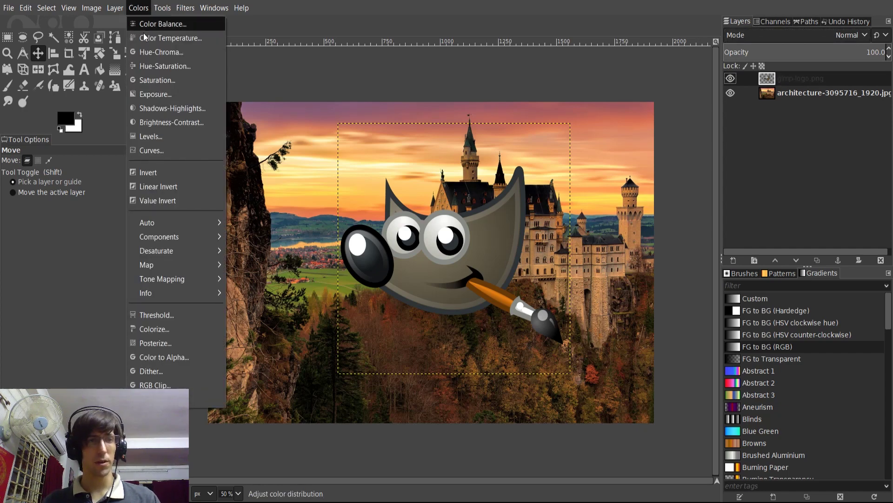
left_click(159, 149)
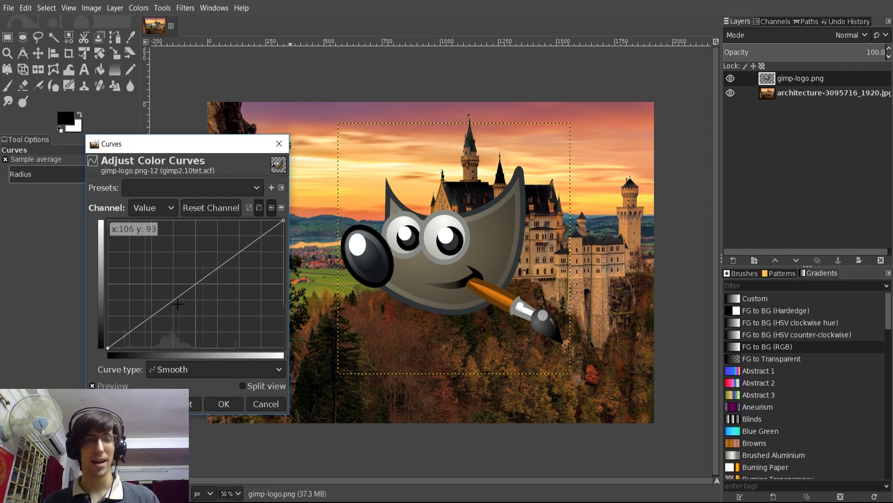
left_click_drag(185, 294, 171, 284)
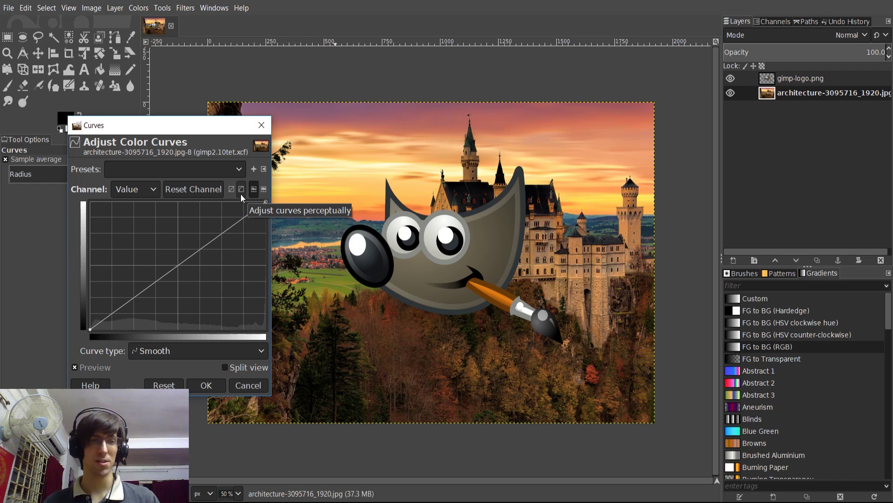
left_click_drag(141, 292, 141, 272)
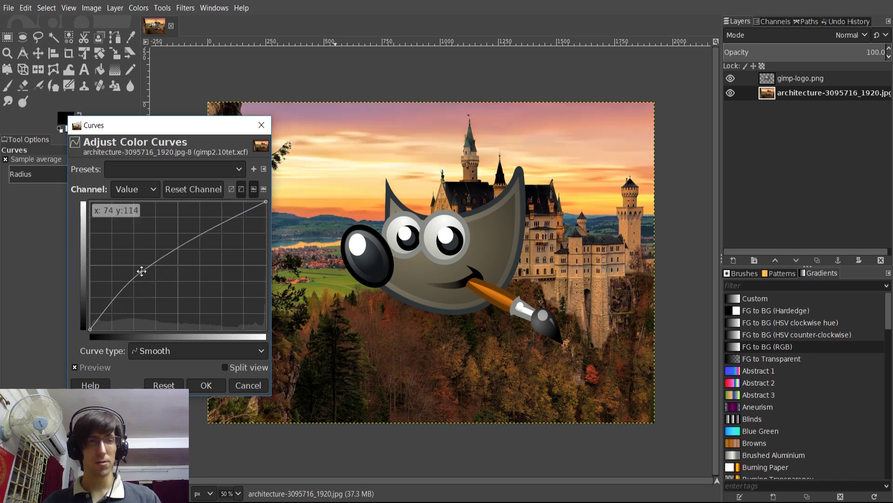
left_click(204, 243)
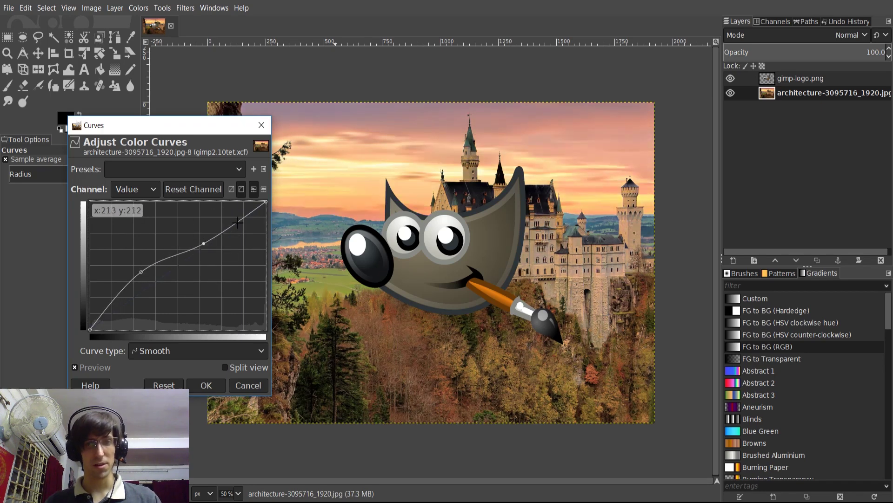
left_click_drag(237, 223, 249, 225)
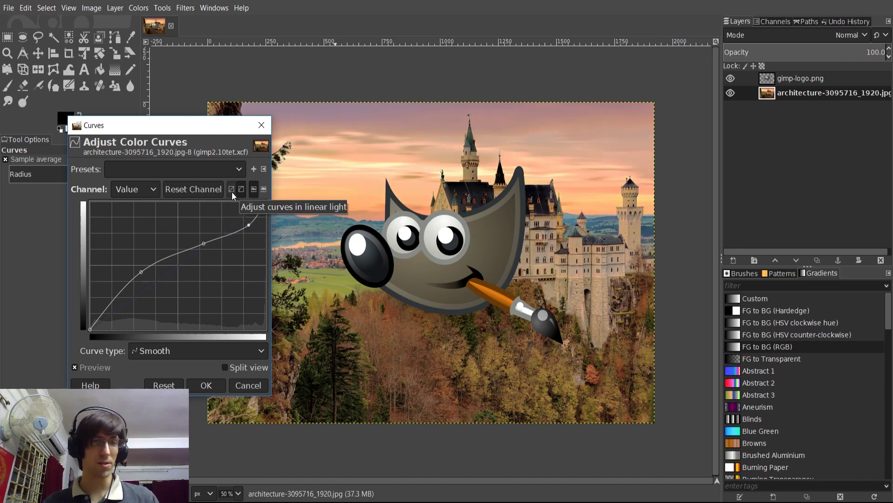
Move the Curves dialog aside and compare the curve in linear-light and perceptual modes.
left_click_drag(232, 192, 205, 201)
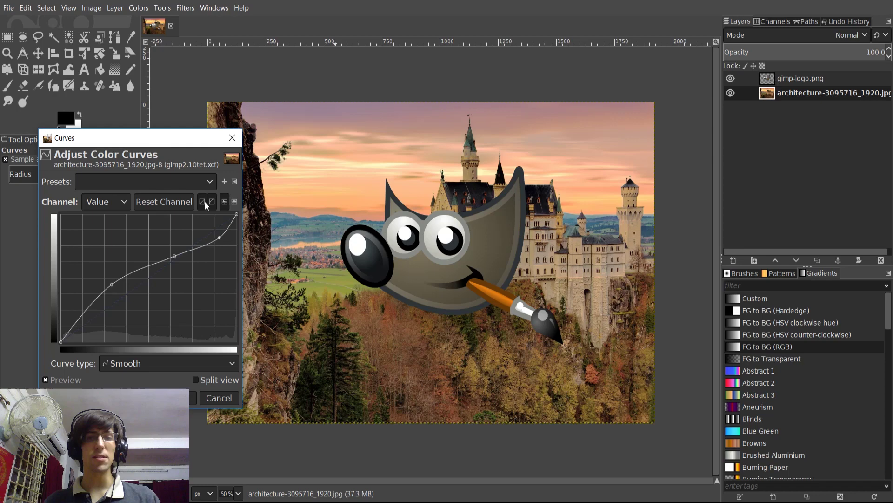
left_click(205, 201)
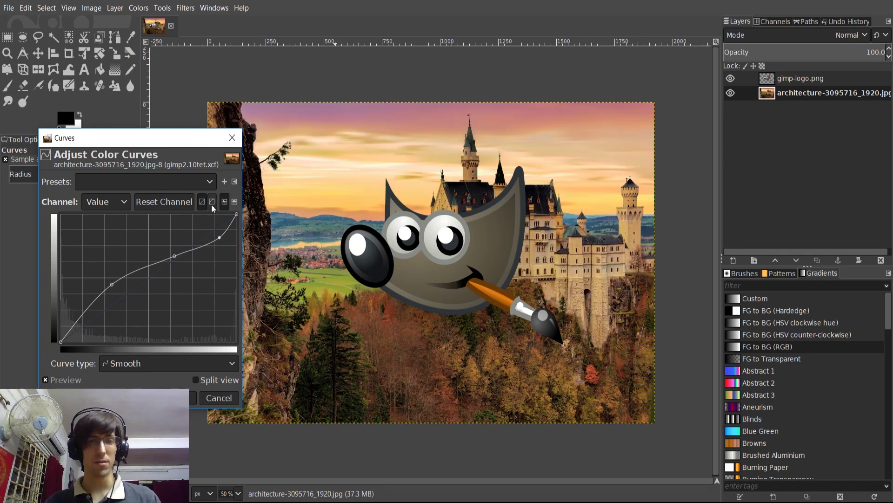
left_click(211, 202)
left_click(202, 203)
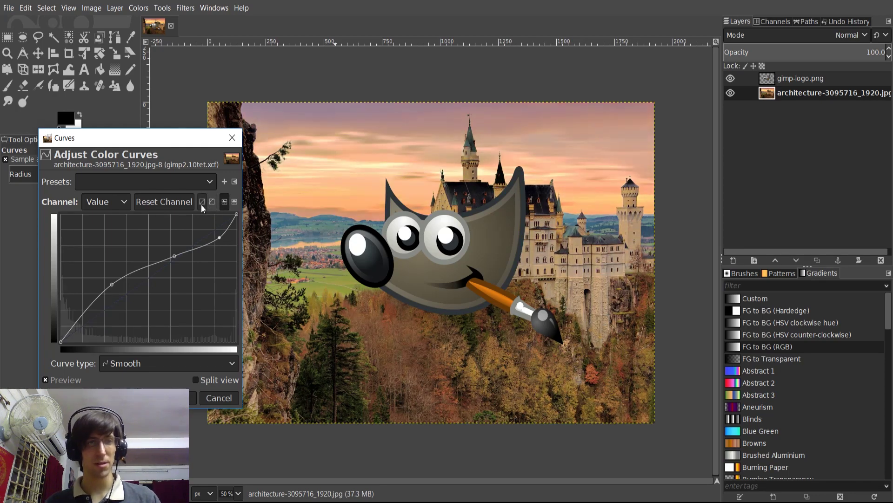
left_click(210, 203)
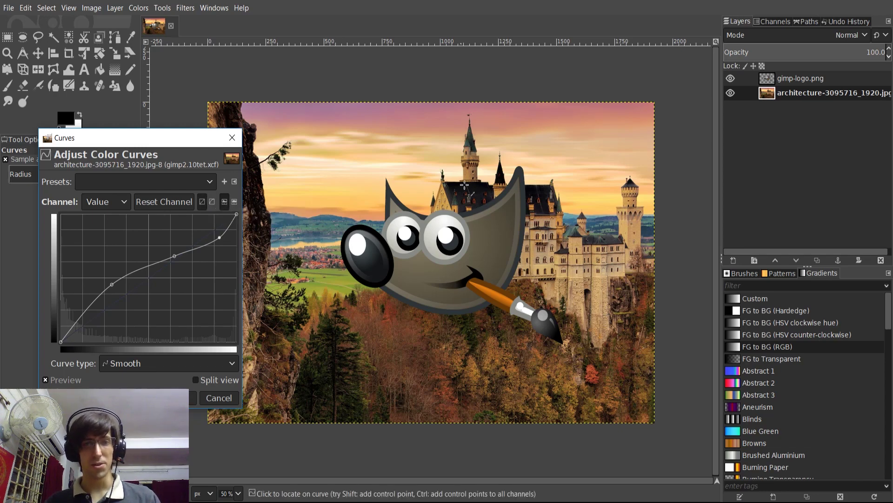
left_click(212, 202)
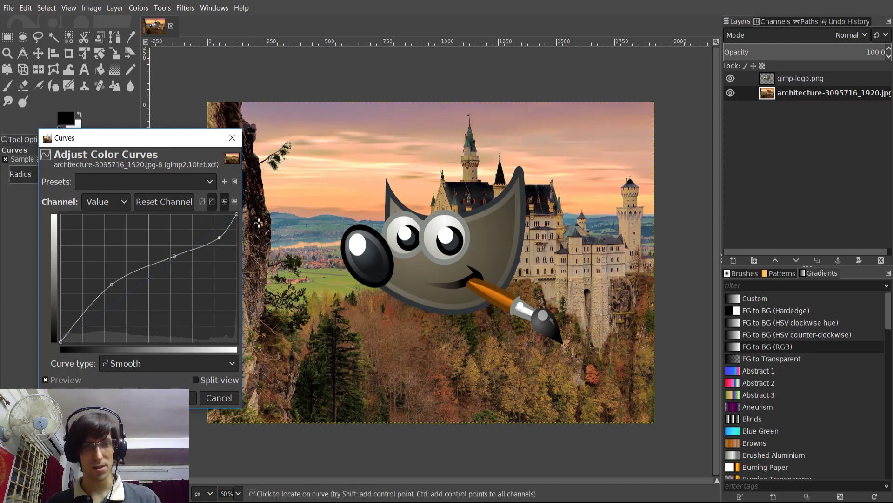
Reshape the Value curve with more points, leaving it in linear-light mode.
left_click_drag(174, 256, 198, 276)
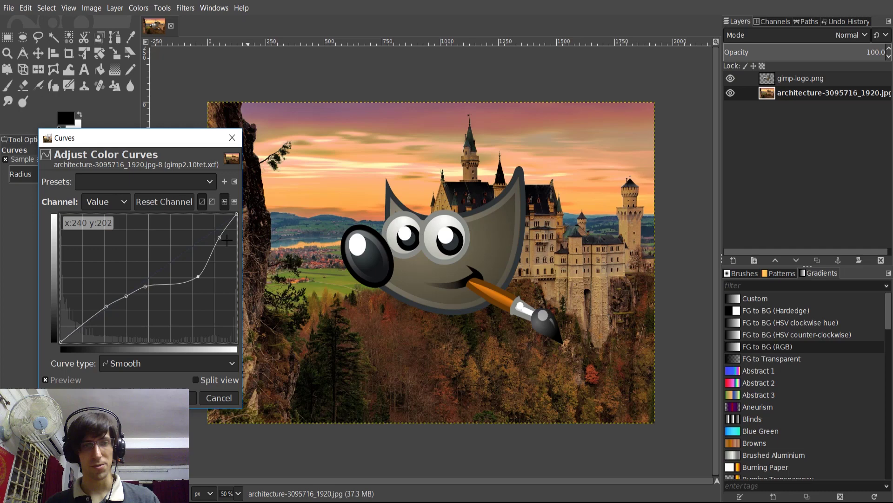
left_click_drag(219, 238, 221, 245)
left_click_drag(207, 276, 216, 245)
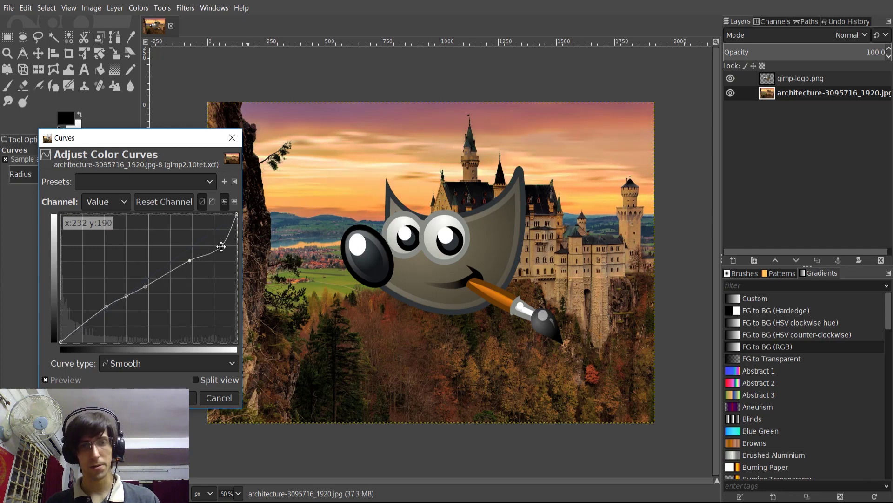
left_click(212, 202)
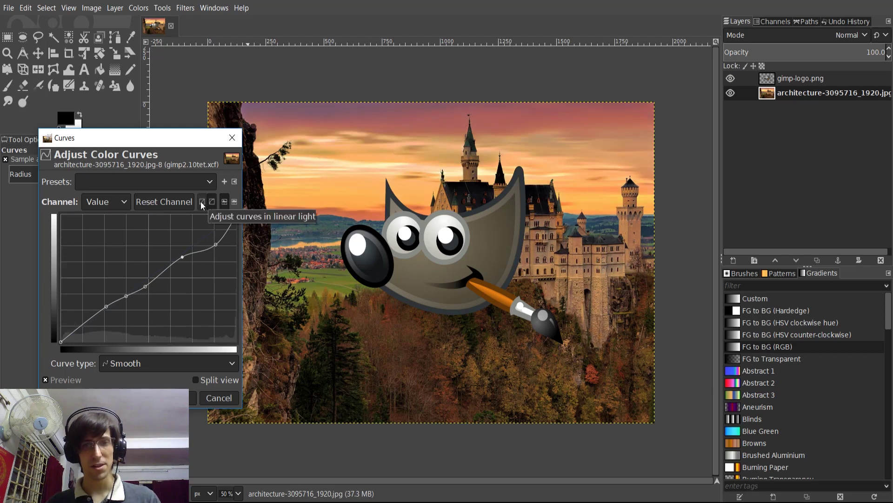
left_click(201, 203)
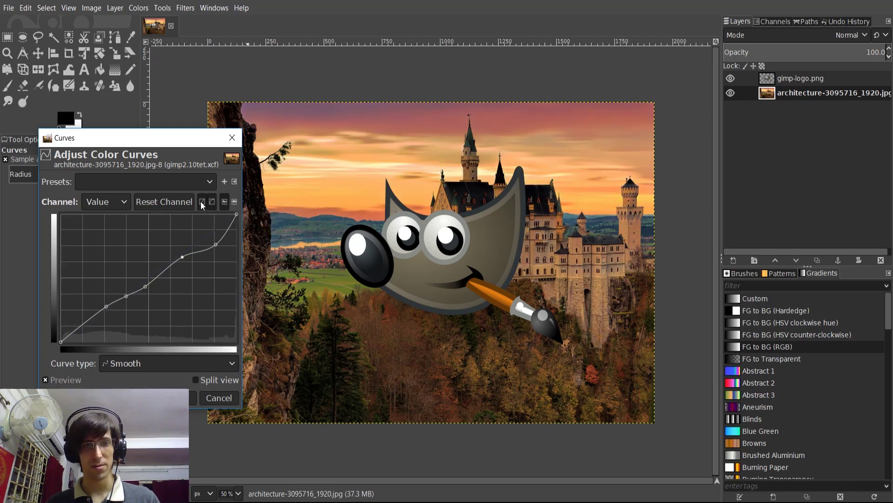
left_click_drag(186, 145, 170, 134)
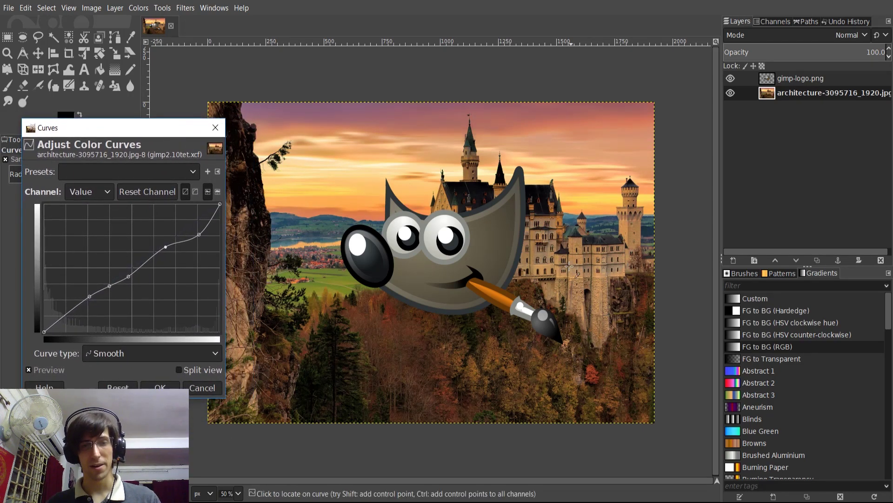
Commit the curves, then preview Light and Shadow > Vignette and cancel it.
key("Return")
left_click(186, 8)
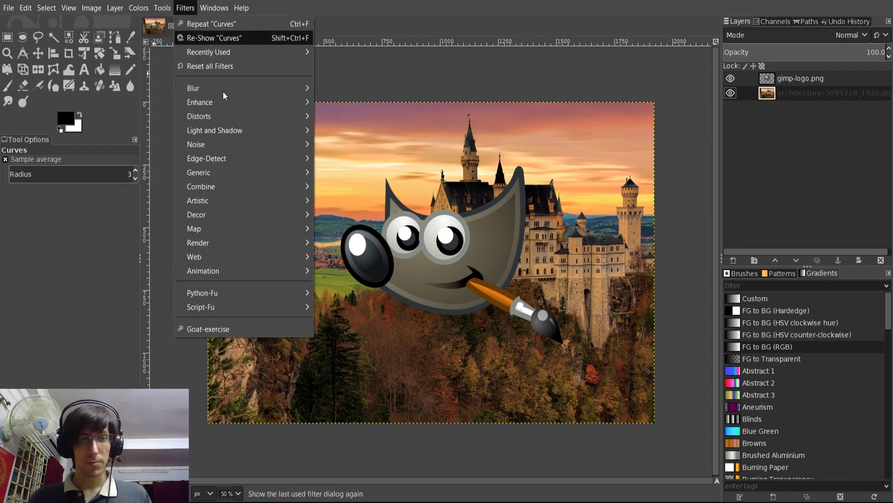
mouse_move(245, 135)
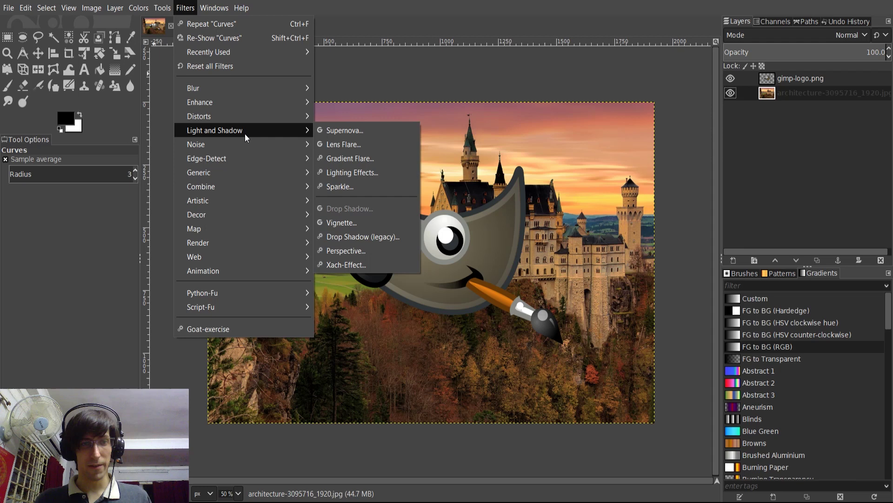
left_click(342, 223)
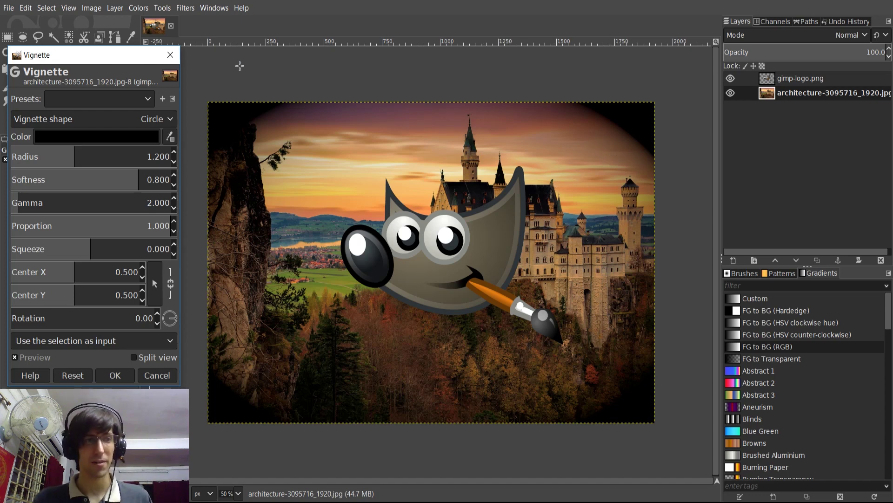
left_click_drag(68, 61, 81, 82)
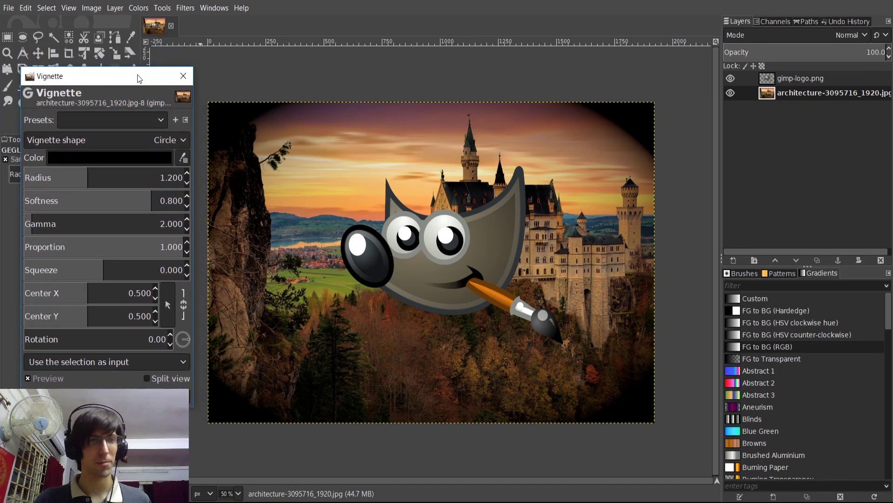
left_click(182, 76)
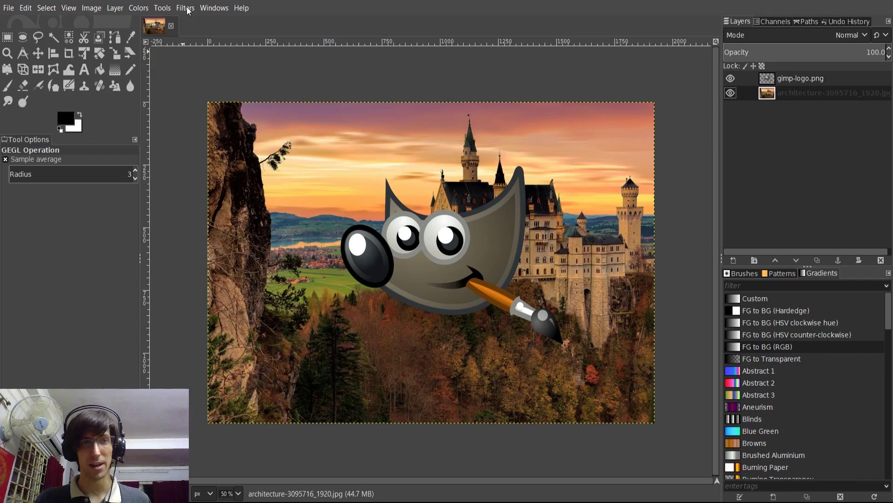
Preview Kaleidoscope with 9 mirrors and Offset X 0.514, cancel it, then show the Map filters.
left_click(185, 7)
mouse_move(227, 117)
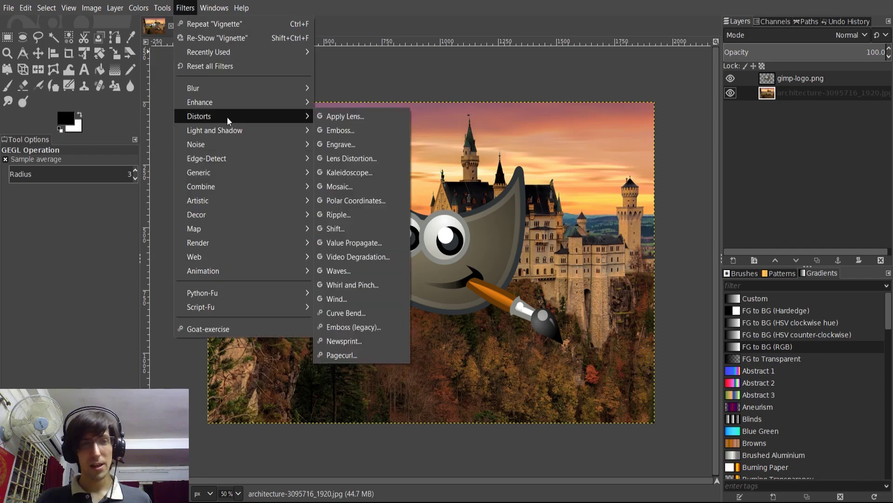
left_click(352, 175)
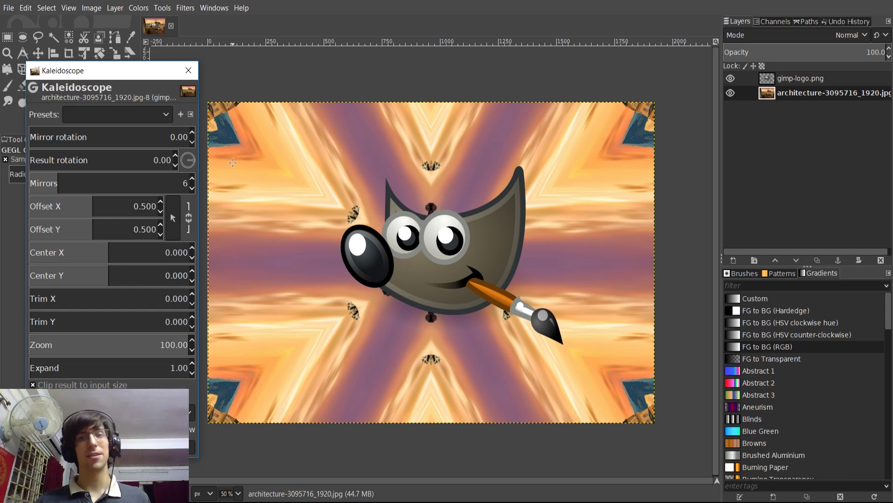
left_click(80, 185)
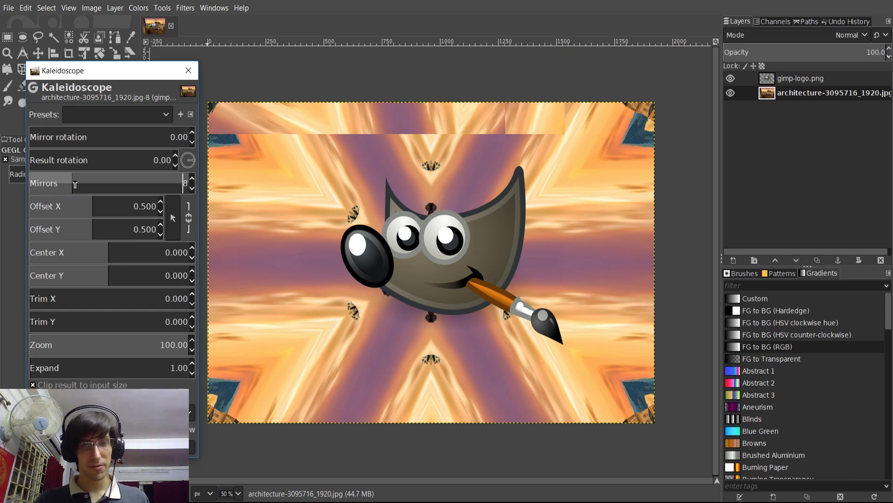
left_click(95, 206)
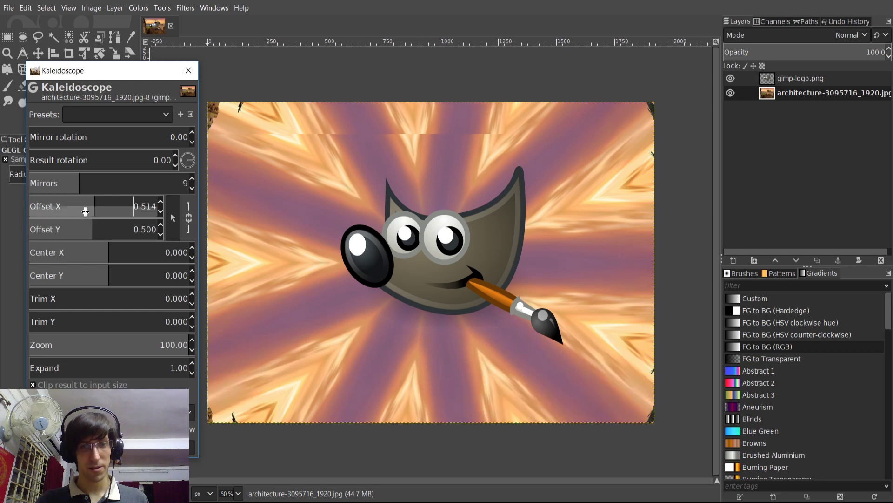
key("Escape")
left_click(186, 8)
mouse_move(222, 228)
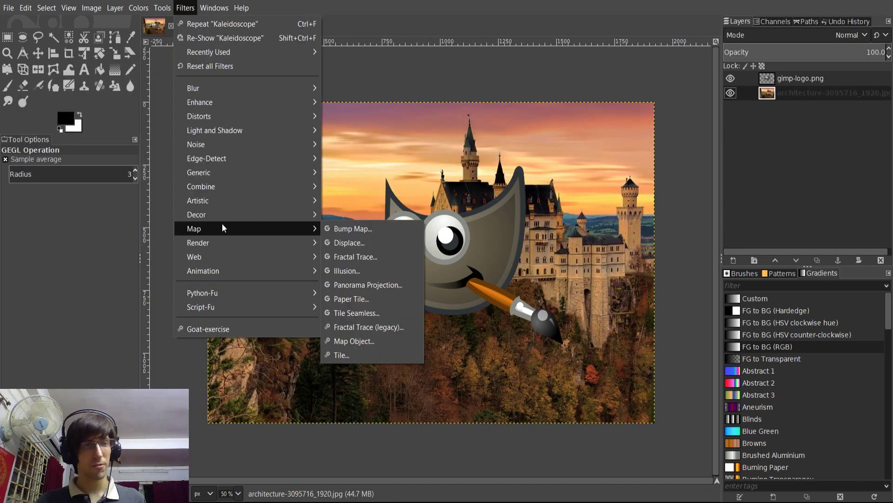
Preview Map > Fractal Trace on the castle photo and close it without applying.
left_click(378, 256)
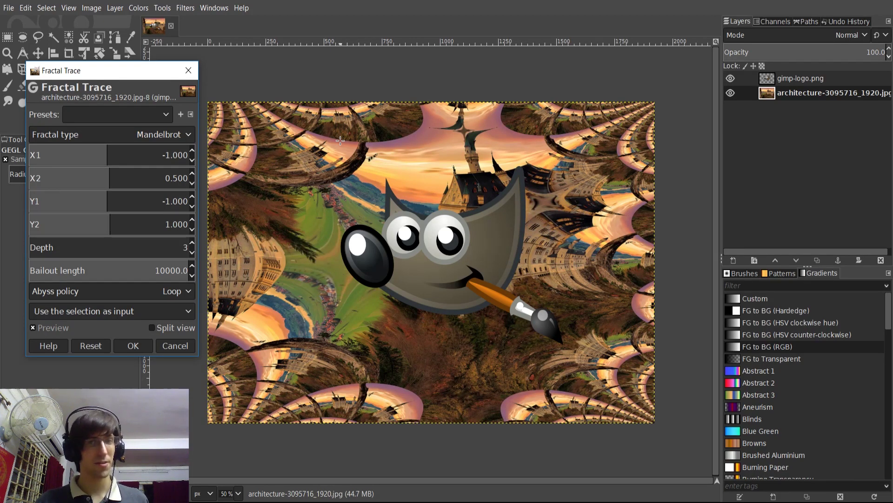
mouse_move(119, 75)
left_mouse_down()
mouse_move(122, 100)
mouse_move(108, 100)
left_mouse_up()
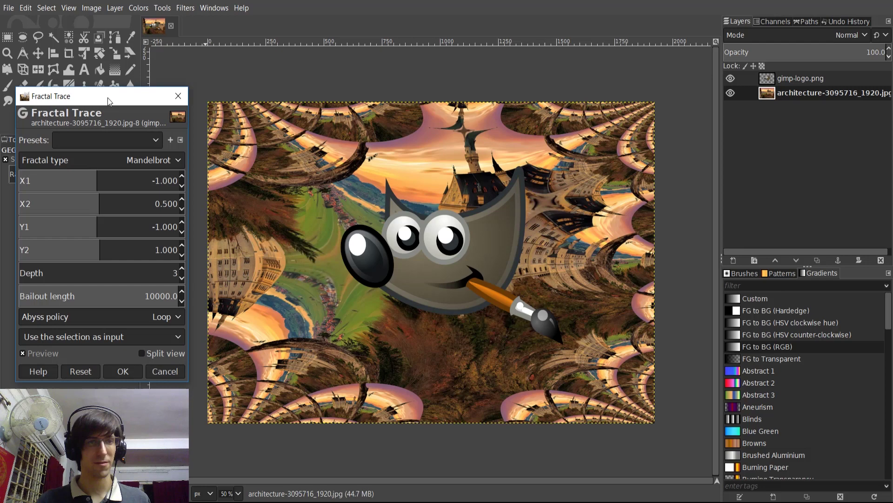
left_click(177, 96)
left_click(730, 93)
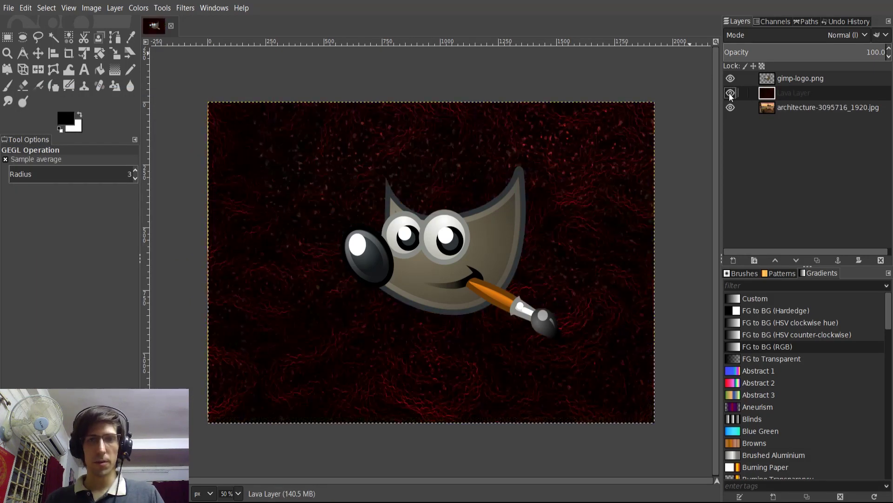
left_click(185, 8)
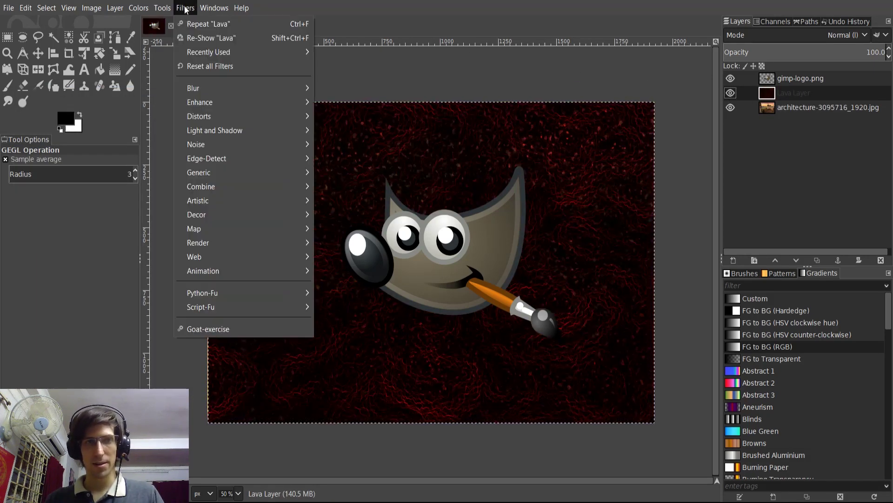
mouse_move(203, 242)
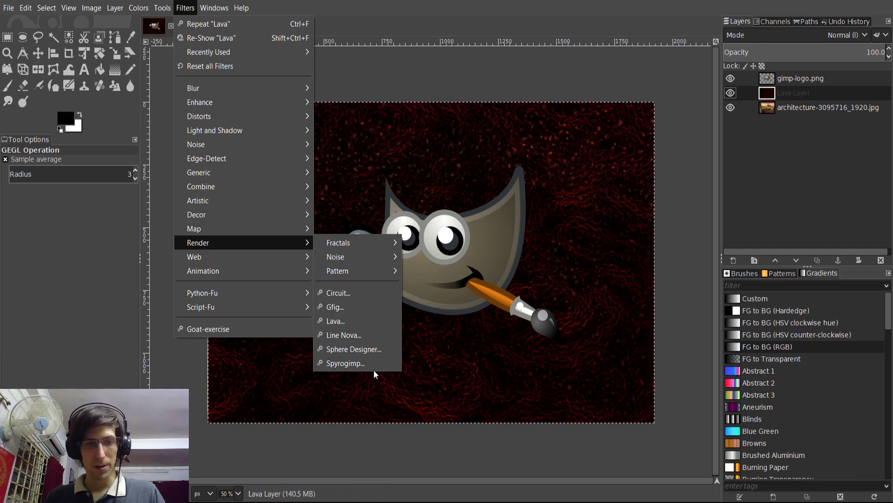
left_click(669, 258)
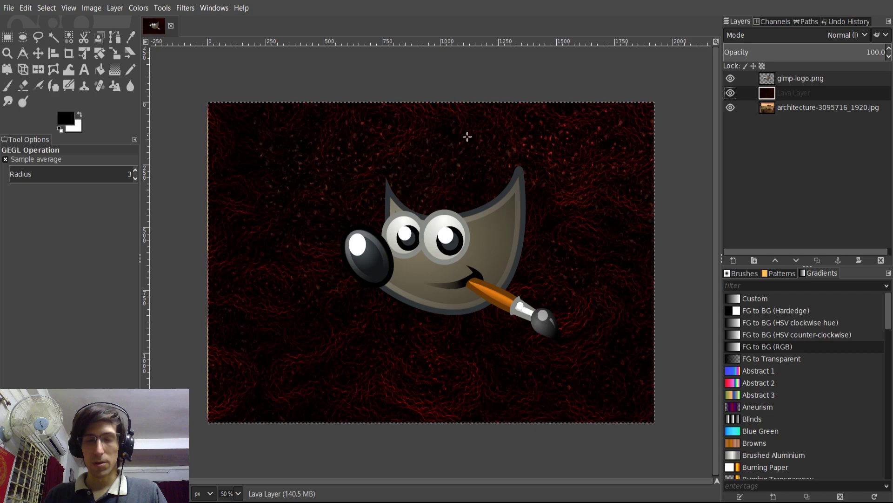
left_click(730, 92)
left_click(730, 92)
left_click(731, 93)
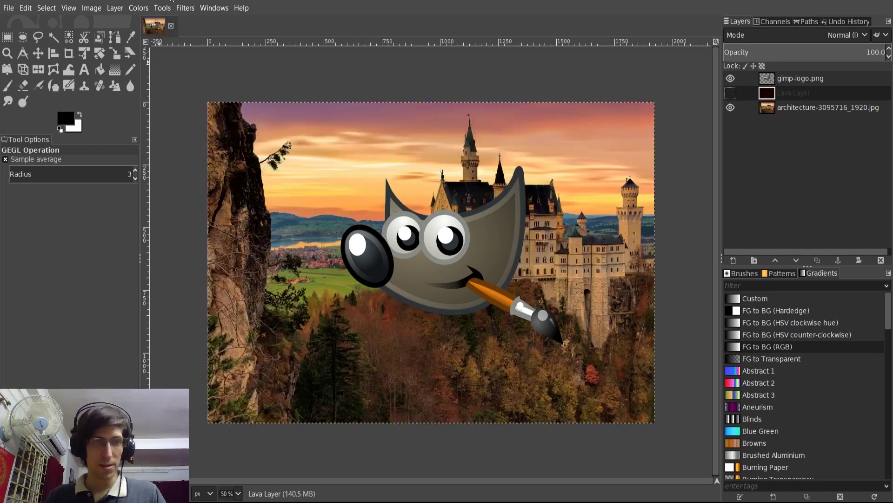